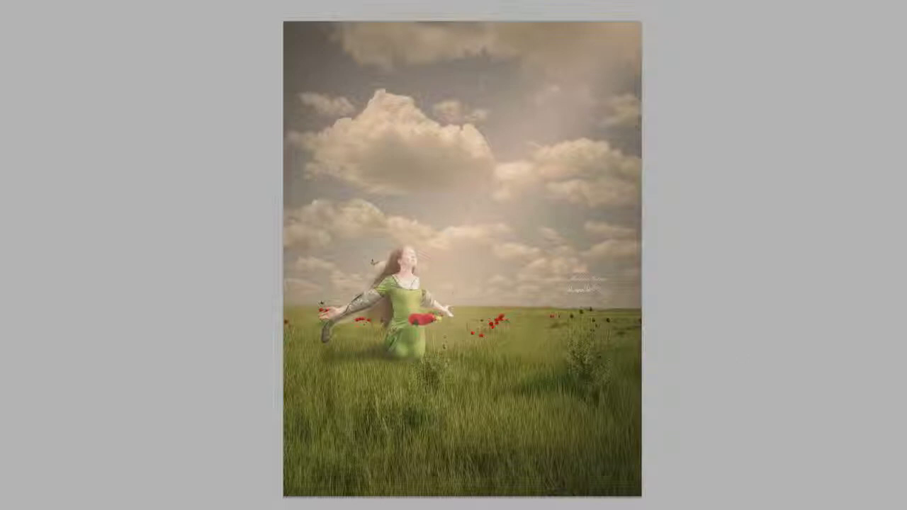
Place the Layers panel over the image, extend it to show the whole layer stack, and select the sky copy layer.
{"action": "left_click_drag", "start_coordinate": [885, 173], "coordinate": [538, 131]}
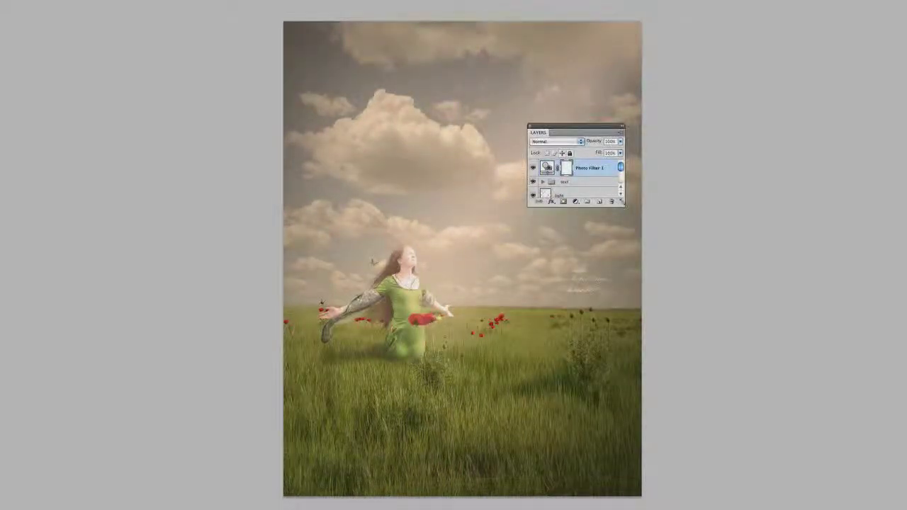
{"action": "left_click_drag", "start_coordinate": [624, 206], "coordinate": [626, 423]}
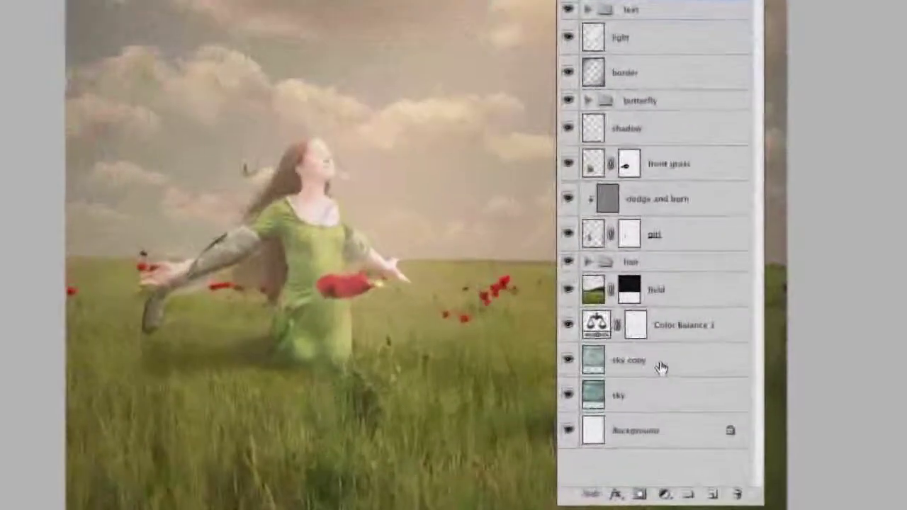
{"action": "left_click", "coordinate": [660, 366]}
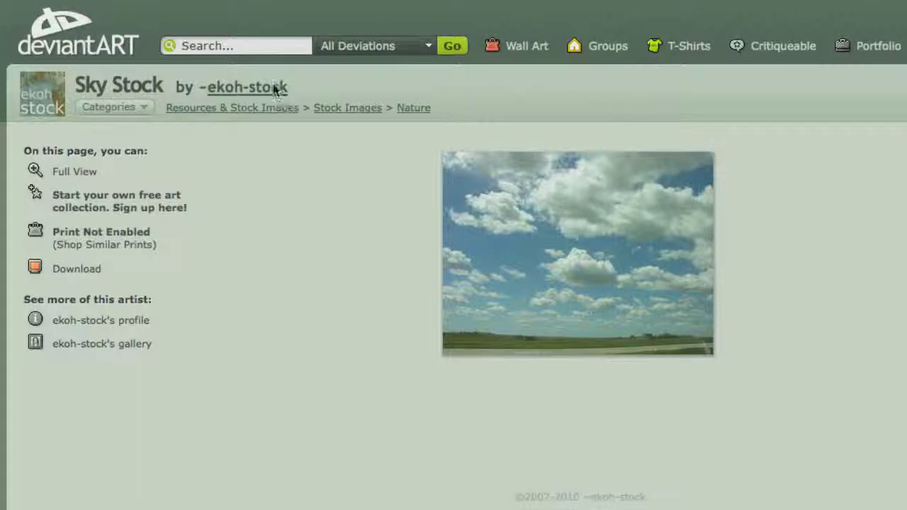
Copy the stock artist's name from the deviantART Sky Stock page and add it as text "ekoh-stock" in the image's upper-left sky.
{"action": "left_click_drag", "start_coordinate": [288, 89], "coordinate": [211, 92]}
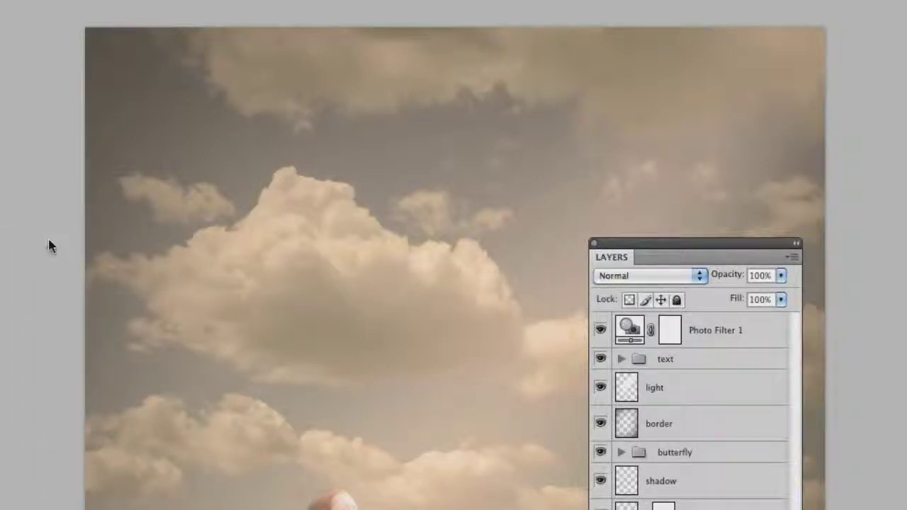
{"action": "mouse_move", "coordinate": [51, 249]}
{"action": "key", "text": "t"}
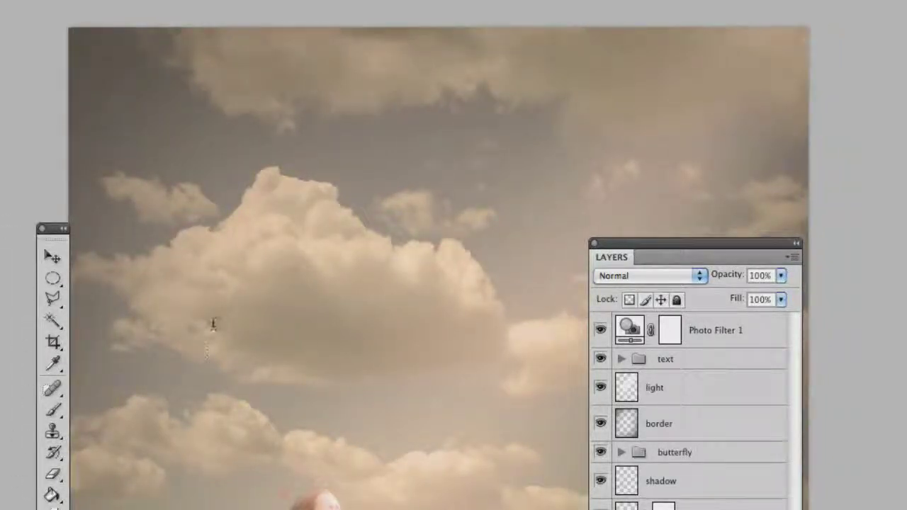
{"action": "left_click", "coordinate": [139, 108]}
{"action": "type", "text": "skoh-stock"}
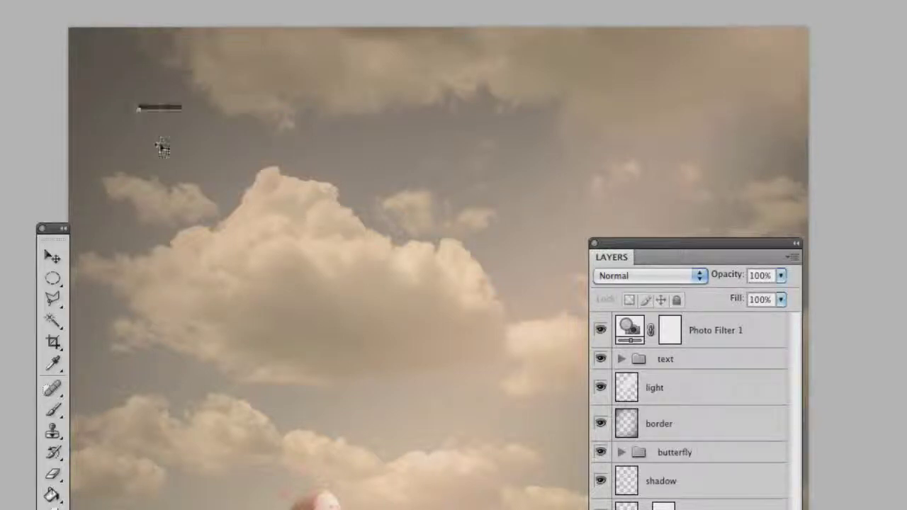
Enlarge the "ekoh-stock" text and set its colour to white.
{"action": "key", "text": "ctrl+a"}
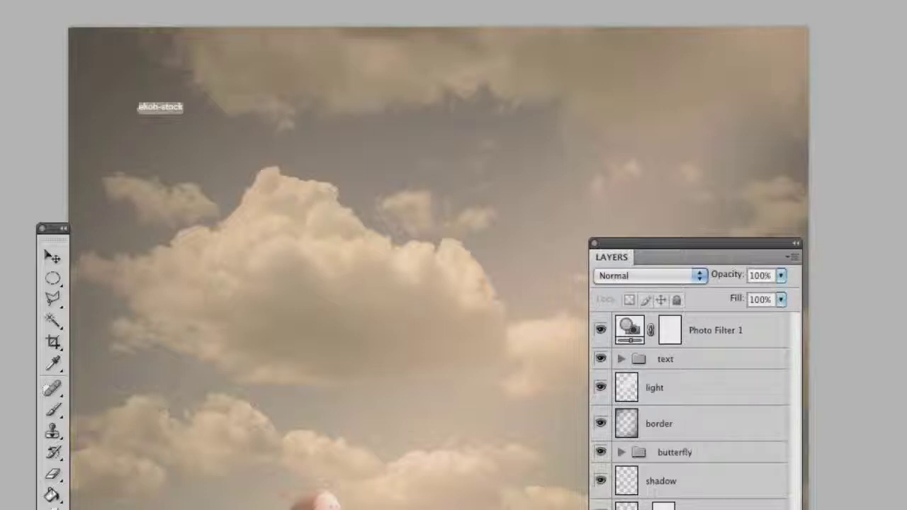
{"action": "key", "text": "ctrl+shift+period"}
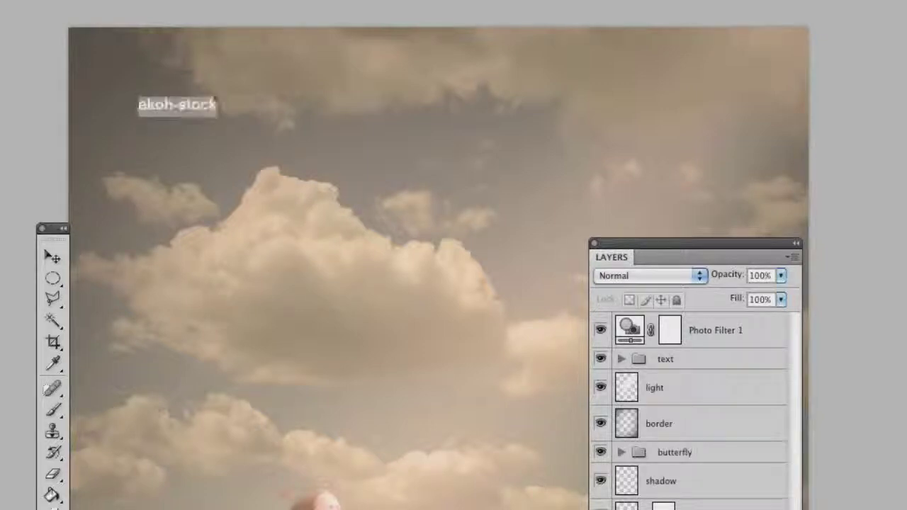
{"action": "left_click", "coordinate": [52, 256]}
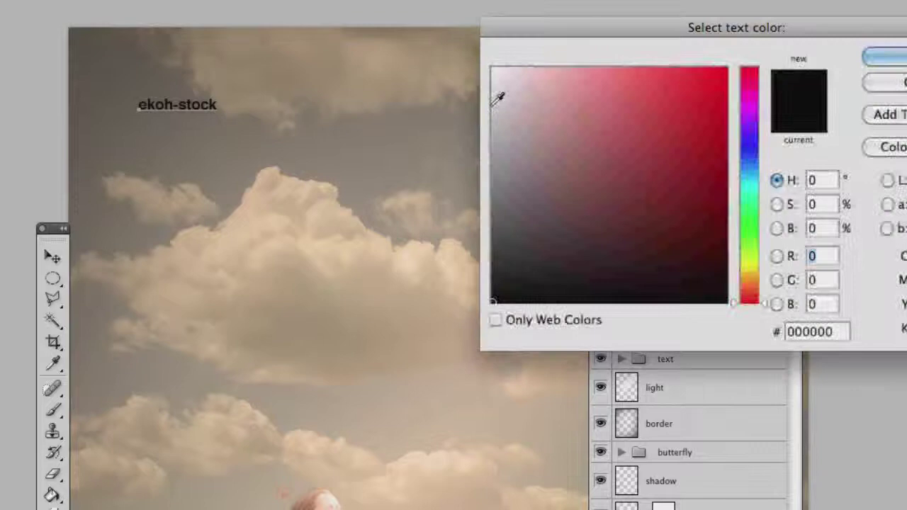
{"action": "mouse_move", "coordinate": [499, 97]}
{"action": "left_mouse_down"}
{"action": "mouse_move", "coordinate": [530, 87]}
{"action": "mouse_move", "coordinate": [492, 68]}
{"action": "left_mouse_up"}
{"action": "left_click", "coordinate": [886, 57]}
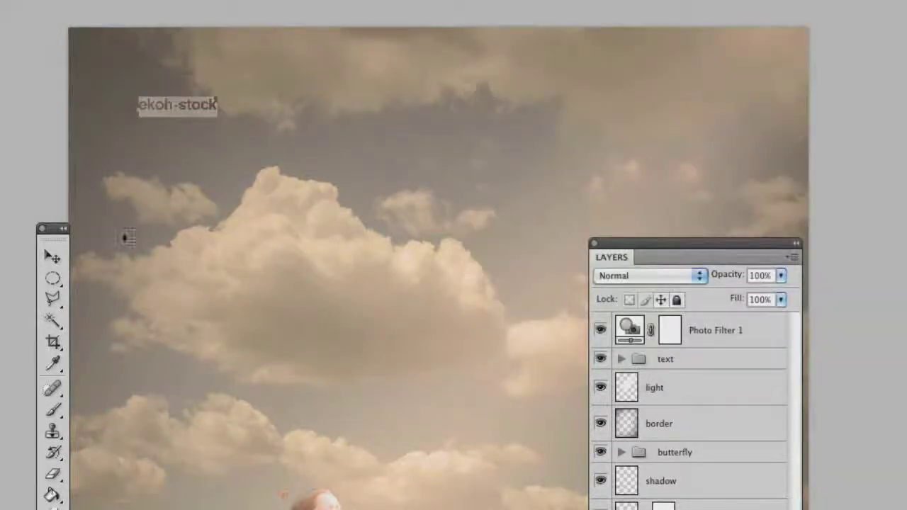
Move the "ekoh-stock" text to the upper-left corner of the sky and set its layer opacity to 50%.
{"action": "left_click", "coordinate": [53, 258]}
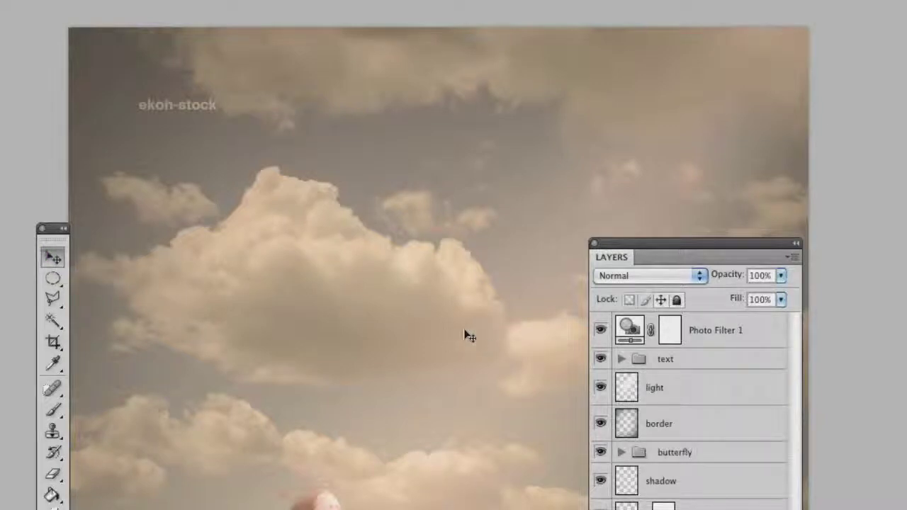
{"action": "left_click_drag", "start_coordinate": [171, 105], "coordinate": [130, 66]}
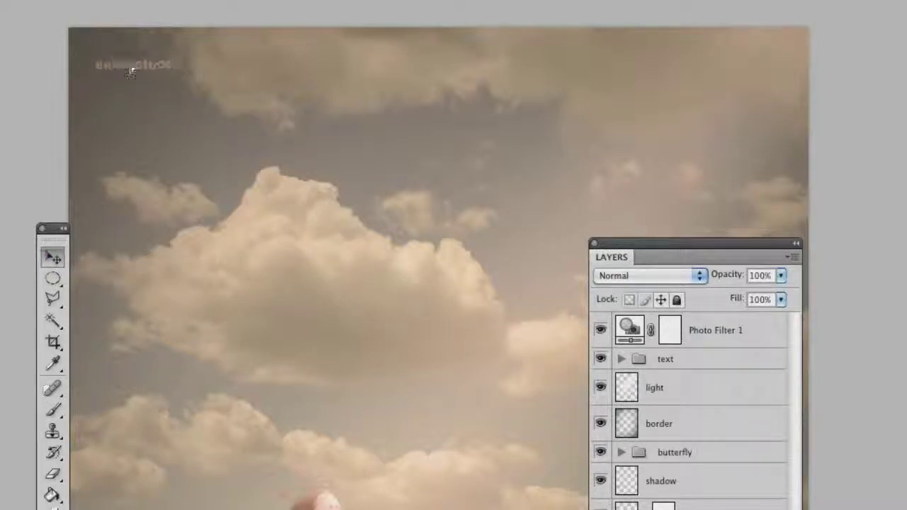
{"action": "left_click", "coordinate": [762, 278]}
{"action": "type", "text": "50"}
{"action": "left_click_drag", "start_coordinate": [120, 71], "coordinate": [116, 65]}
{"action": "key", "text": "ctrl+z"}
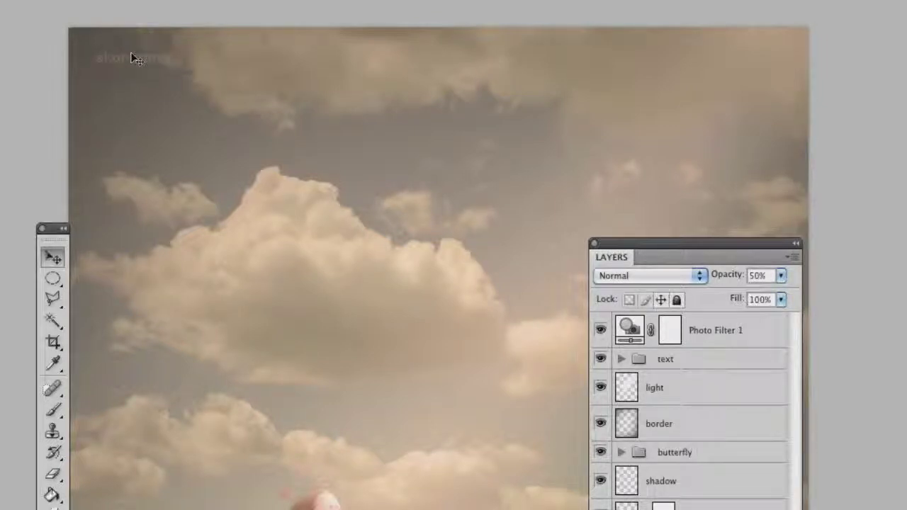
{"action": "left_click_drag", "start_coordinate": [132, 61], "coordinate": [219, 63]}
{"action": "key", "text": "ctrl+z"}
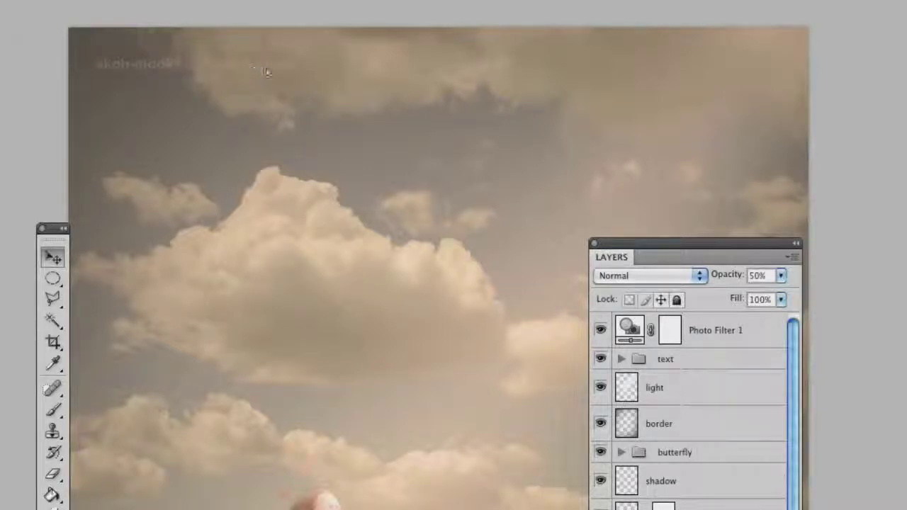
Duplicate the "ekoh-stock" text into a row of six across the image's upper edge and distribute the texts evenly.
{"action": "left_click_drag", "start_coordinate": [265, 72], "coordinate": [538, 69]}
{"action": "left_click_drag", "start_coordinate": [566, 65], "coordinate": [686, 66]}
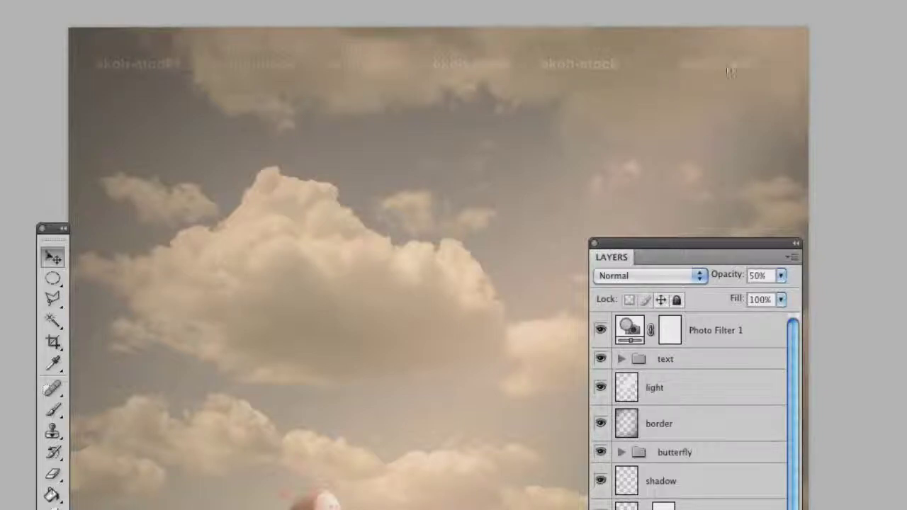
{"action": "scroll", "coordinate": [668, 178], "scroll_direction": "down", "scroll_amount": 4}
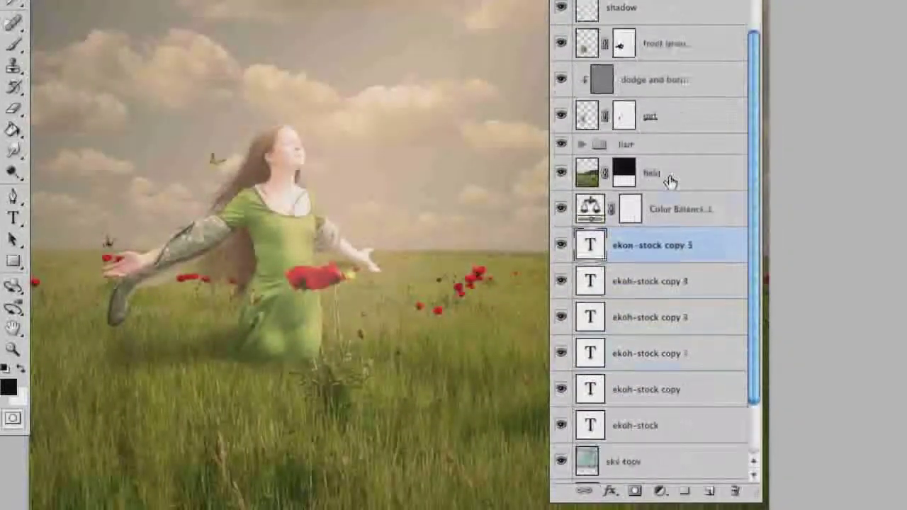
{"action": "left_click", "coordinate": [635, 396], "text": "shift"}
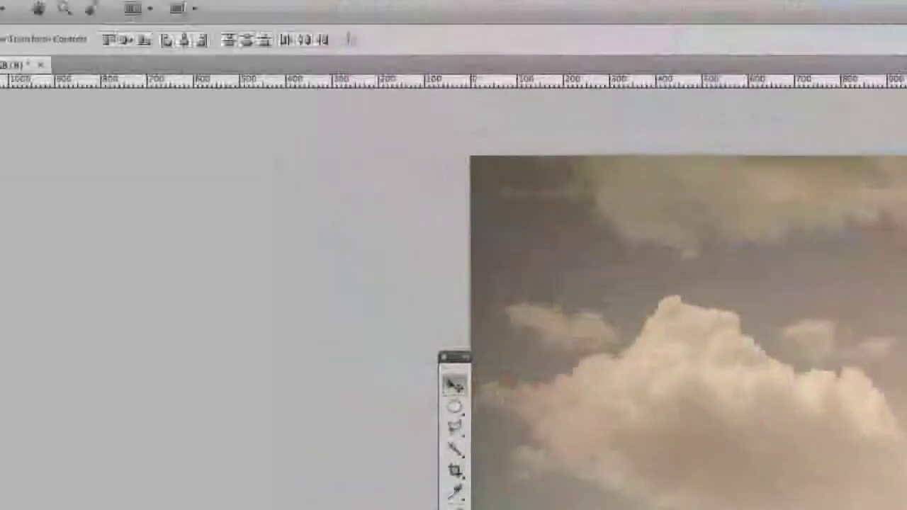
{"action": "left_click", "coordinate": [303, 39]}
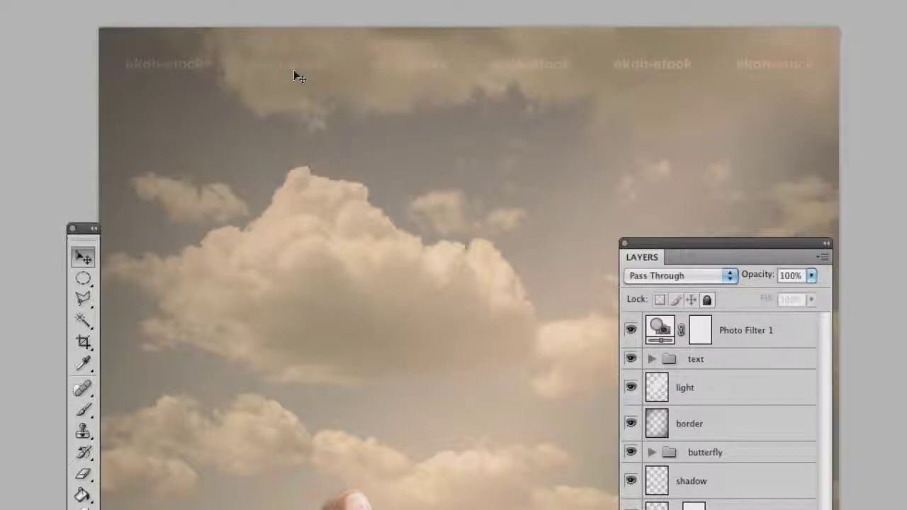
Duplicate the grouped "ekoh-stock" row down the sky until there are seven rows reaching the horizon.
{"action": "left_click_drag", "start_coordinate": [293, 67], "coordinate": [286, 443]}
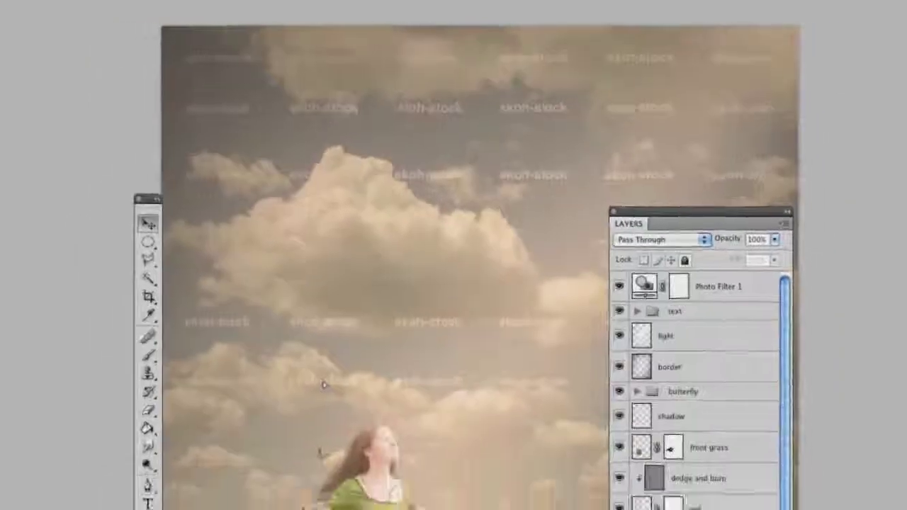
{"action": "left_click_drag", "start_coordinate": [323, 385], "coordinate": [323, 400]}
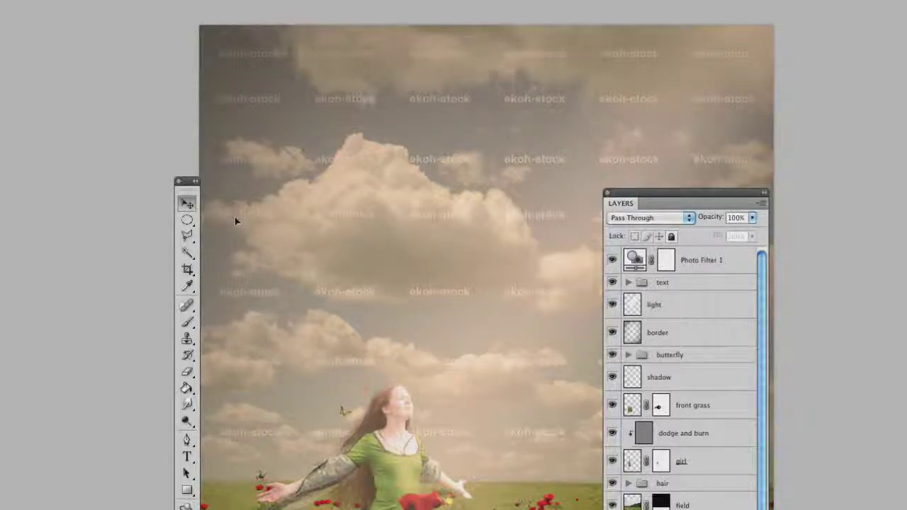
Merge the seven "ekoh-stock" row groups with the sky copy layer and rename the merged layer "sky copy".
{"action": "scroll", "coordinate": [734, 210], "scroll_direction": "down", "scroll_amount": 5}
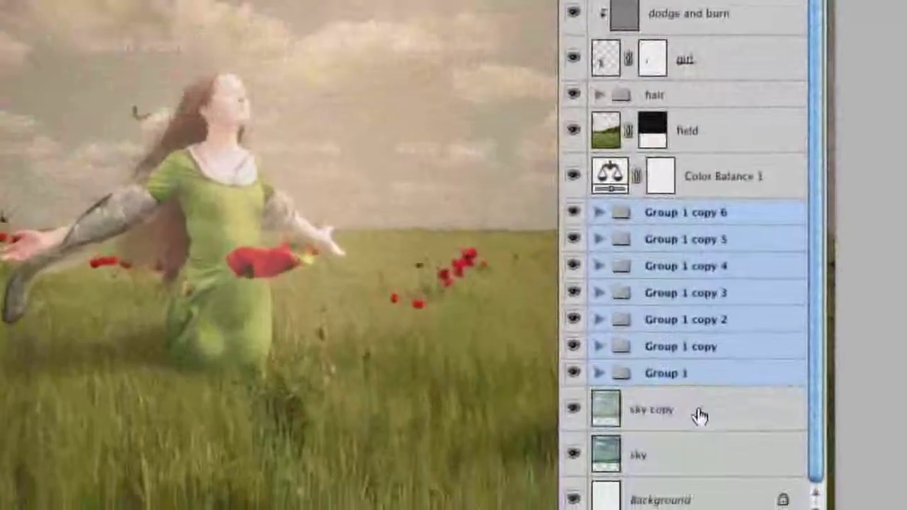
{"action": "left_click", "coordinate": [699, 417], "text": "shift"}
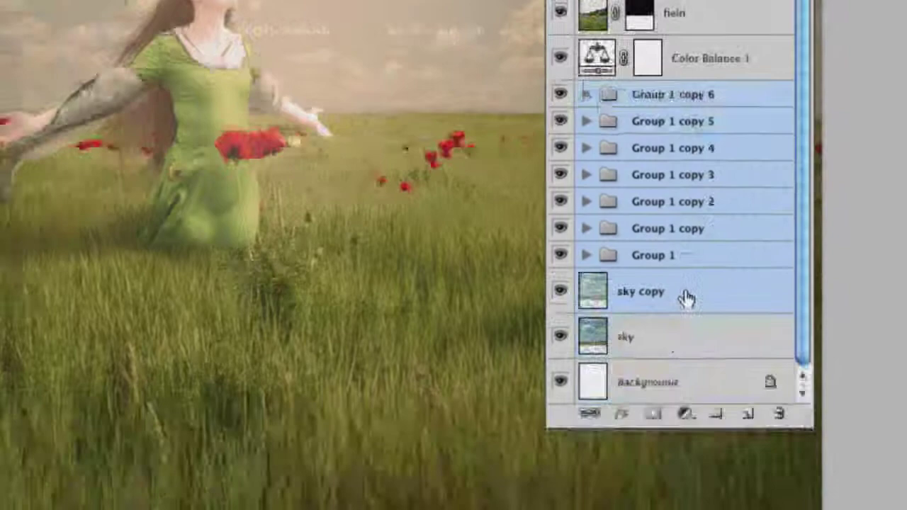
{"action": "right_click", "coordinate": [697, 410]}
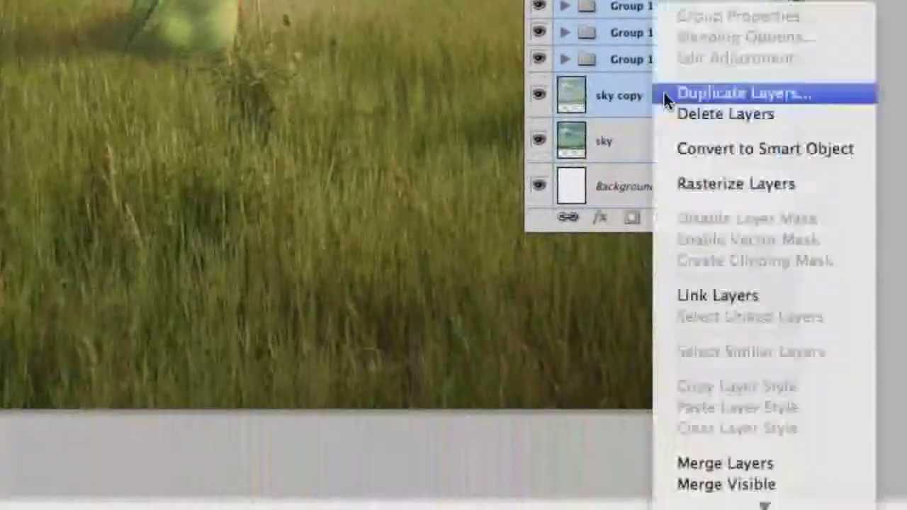
{"action": "left_click", "coordinate": [729, 459]}
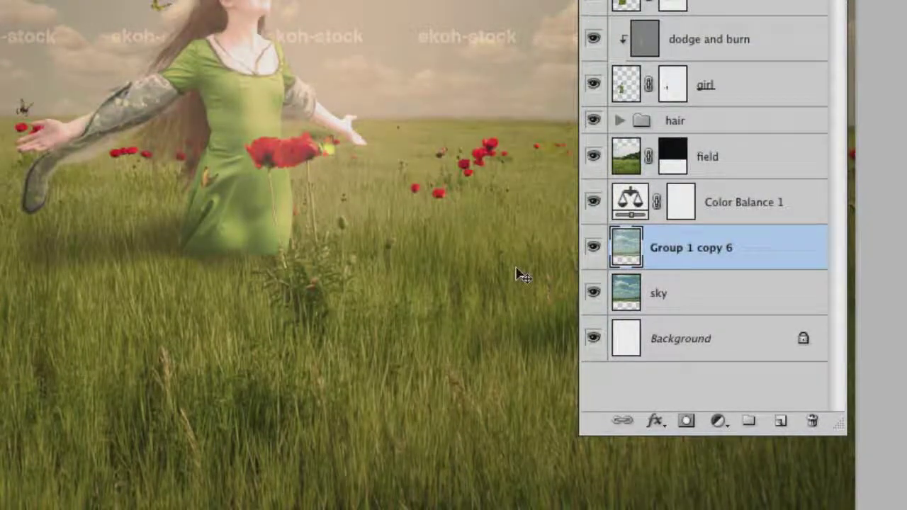
{"action": "double_click", "coordinate": [682, 255]}
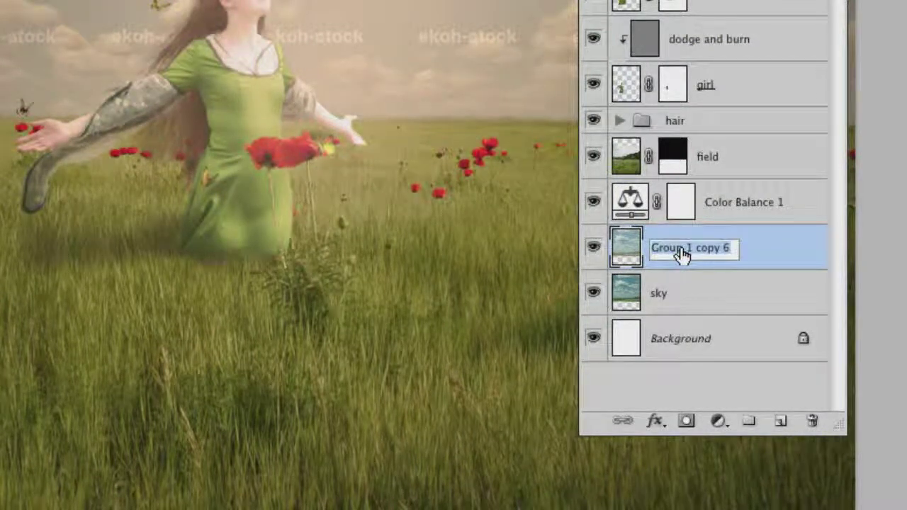
{"action": "type", "text": "sky copy"}
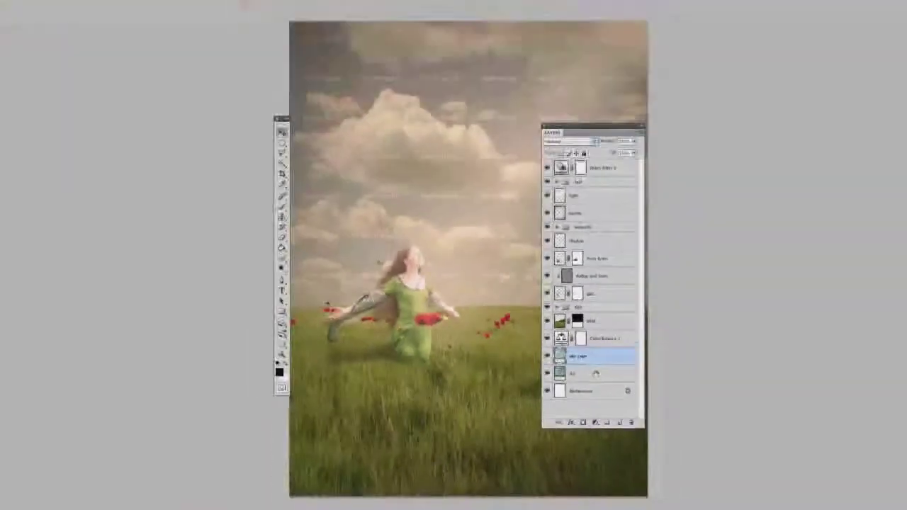
Copy the stock artist's name from the deviantART field 6 page and add it as text "night-fate-stock" directly above the field layer.
{"action": "left_click", "coordinate": [679, 293]}
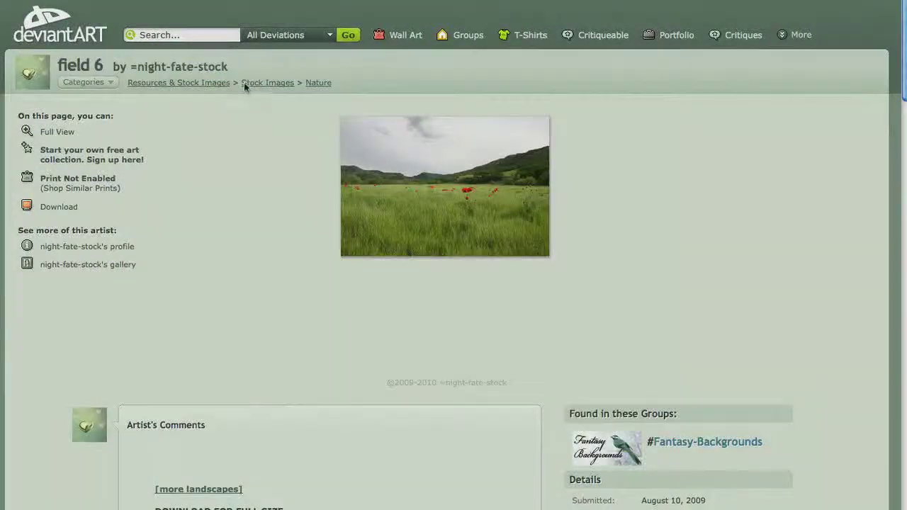
{"action": "left_click_drag", "start_coordinate": [236, 68], "coordinate": [175, 68]}
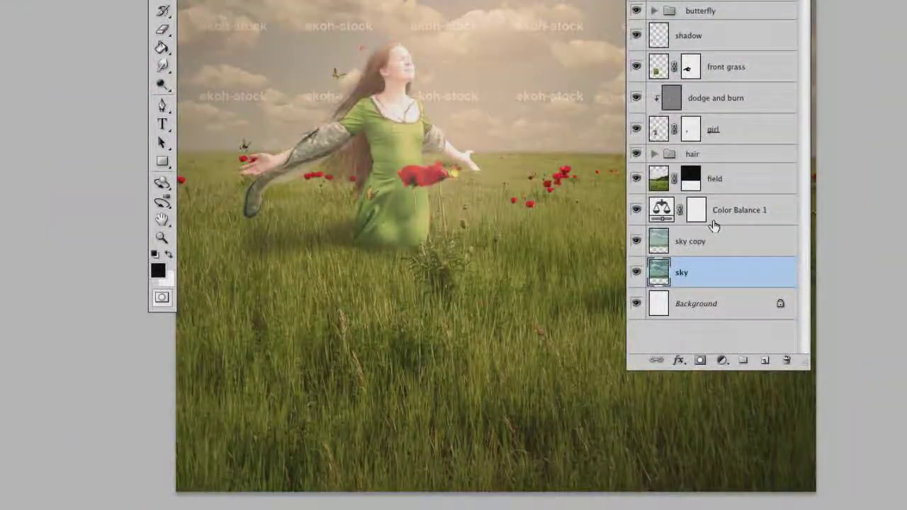
{"action": "left_click", "coordinate": [740, 182]}
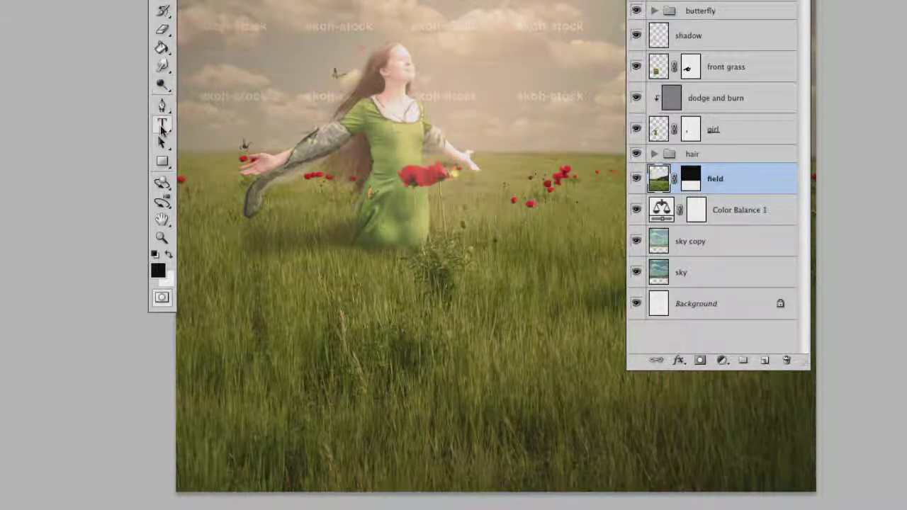
{"action": "left_click", "coordinate": [162, 124]}
{"action": "left_click", "coordinate": [250, 311]}
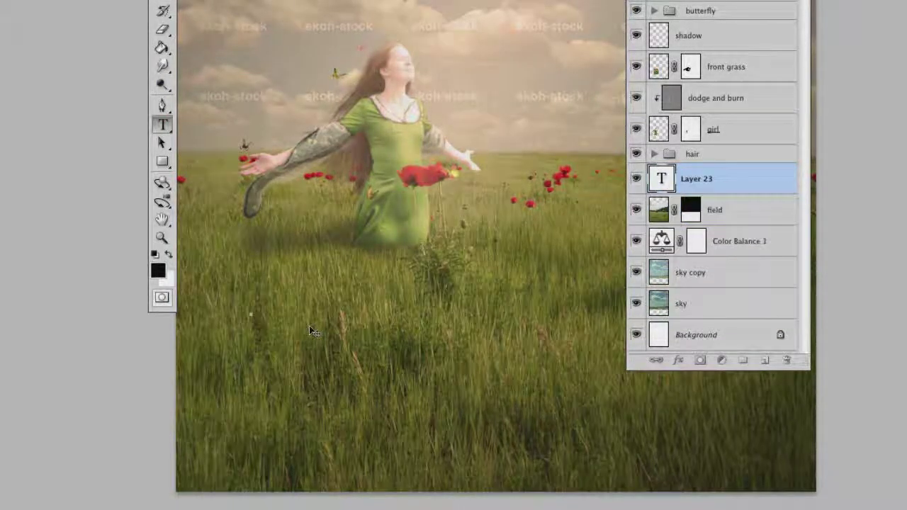
{"action": "key", "text": "super+v"}
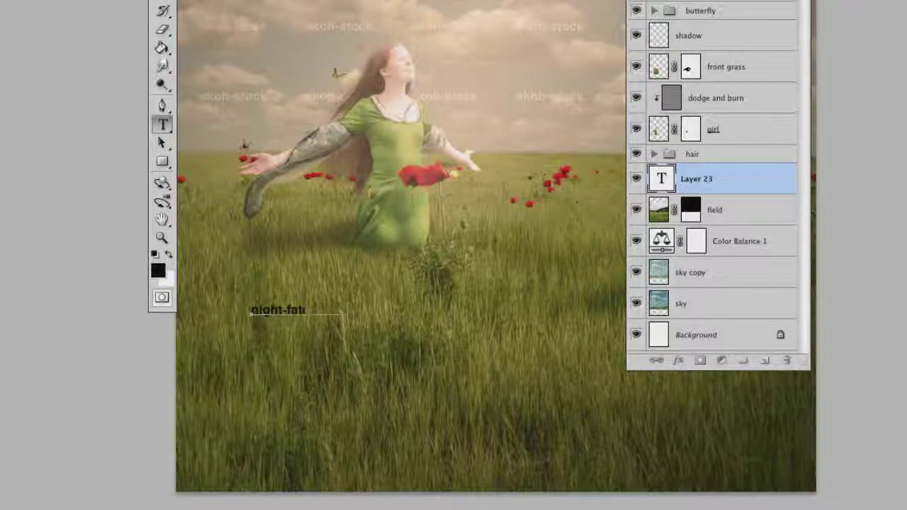
{"action": "key", "text": "super+Return"}
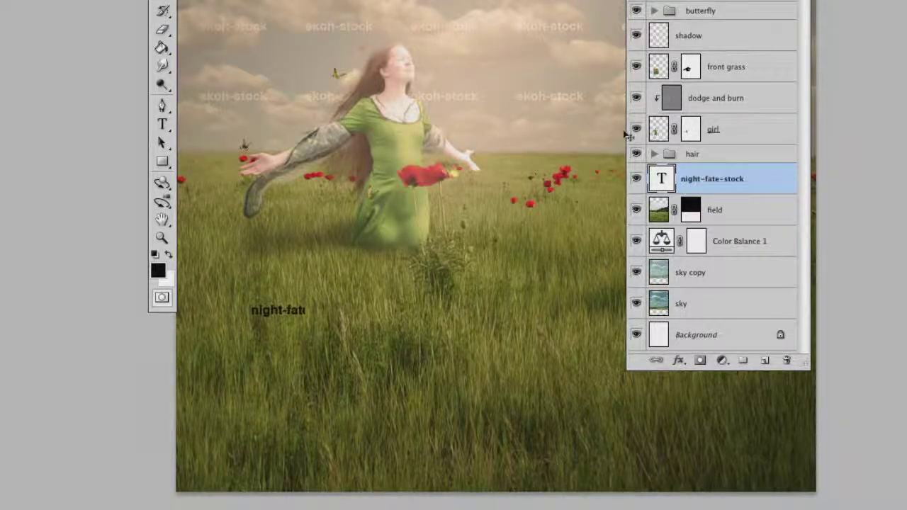
Change the colour of the "night-fate-stock" text on the grass to white.
{"action": "double_click", "coordinate": [661, 179]}
{"action": "key", "text": "super+h"}
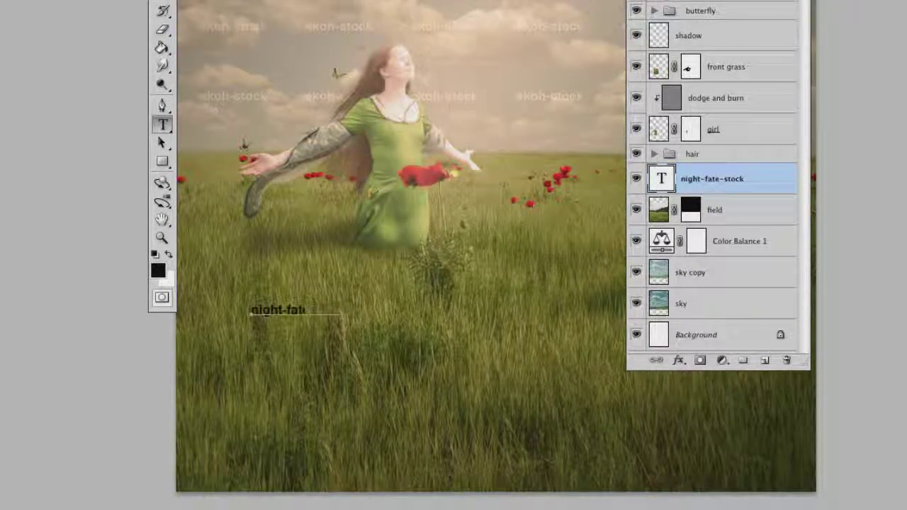
{"action": "key", "text": "super+Return"}
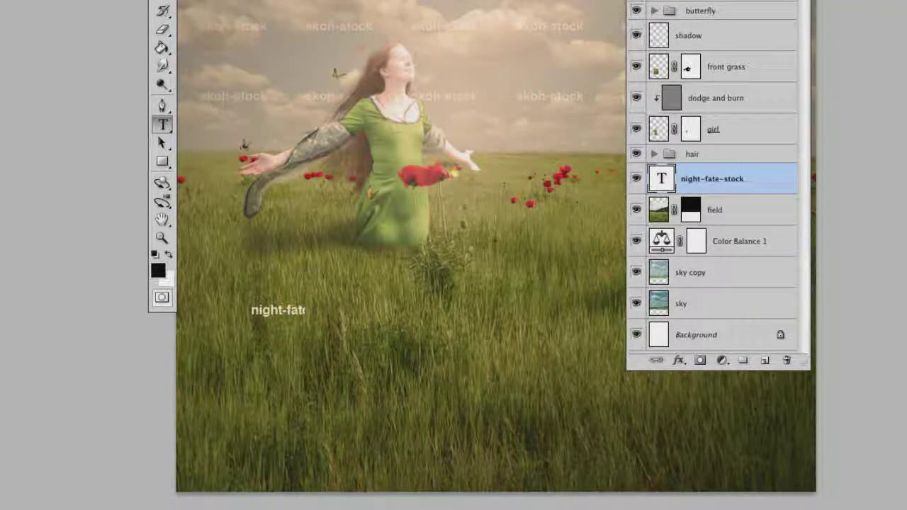
{"action": "key", "text": "v"}
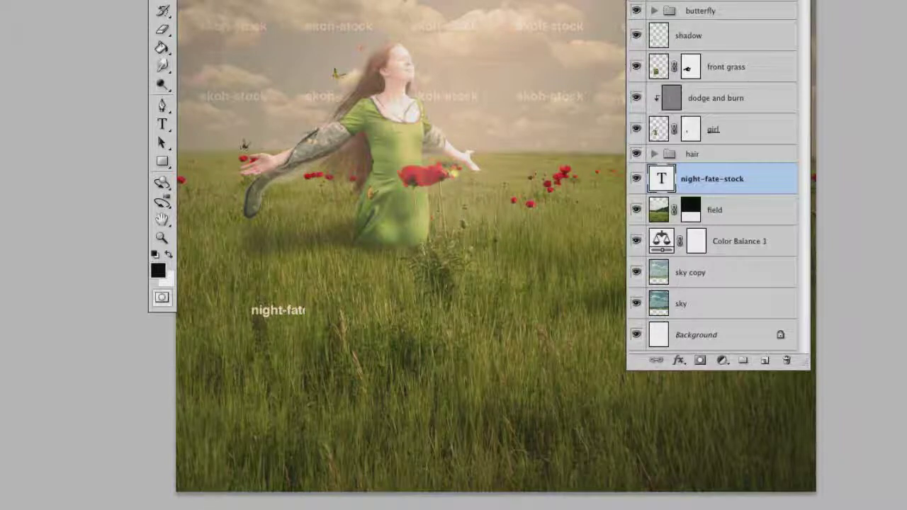
Set the "night-fate-stock" text to 30% opacity and duplicate it into a grouped row of four, evenly spaced along the bottom of the grass.
{"action": "key", "text": "3"}
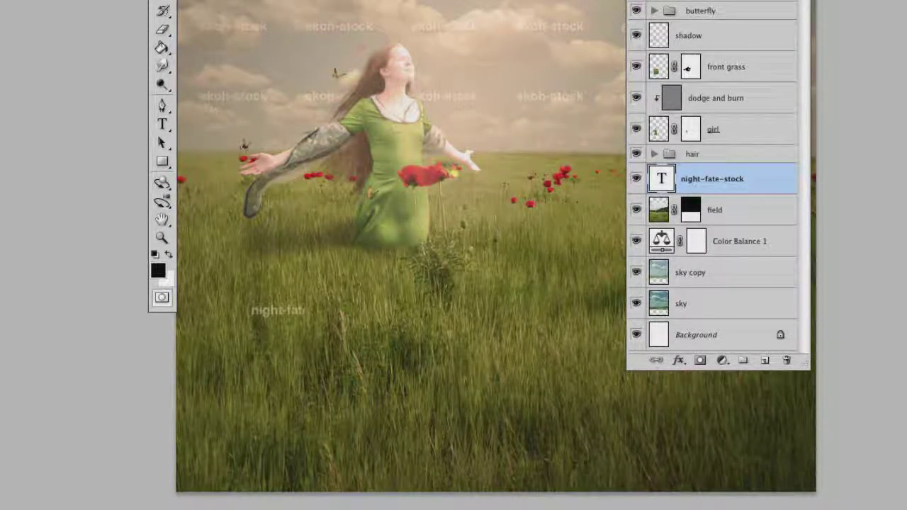
{"action": "left_click_drag", "start_coordinate": [277, 313], "coordinate": [718, 479]}
{"action": "left_click", "coordinate": [697, 275], "text": "shift"}
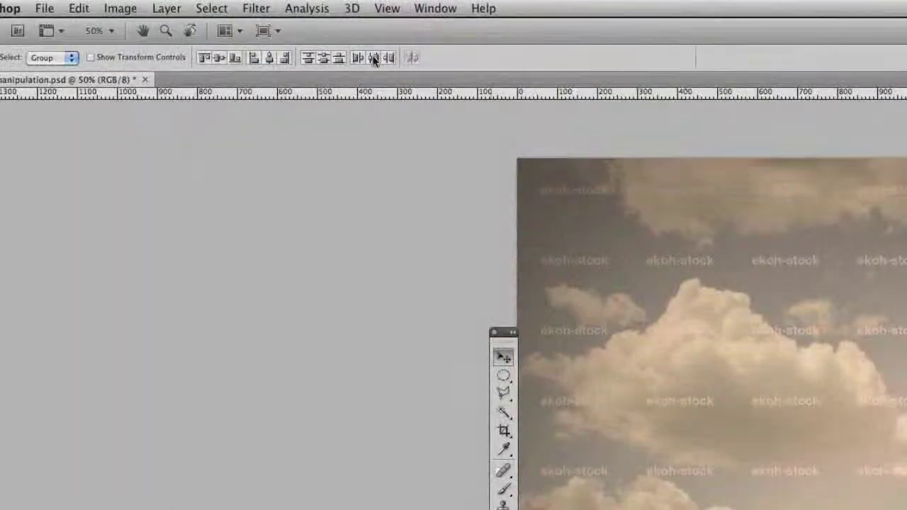
{"action": "left_click", "coordinate": [373, 58]}
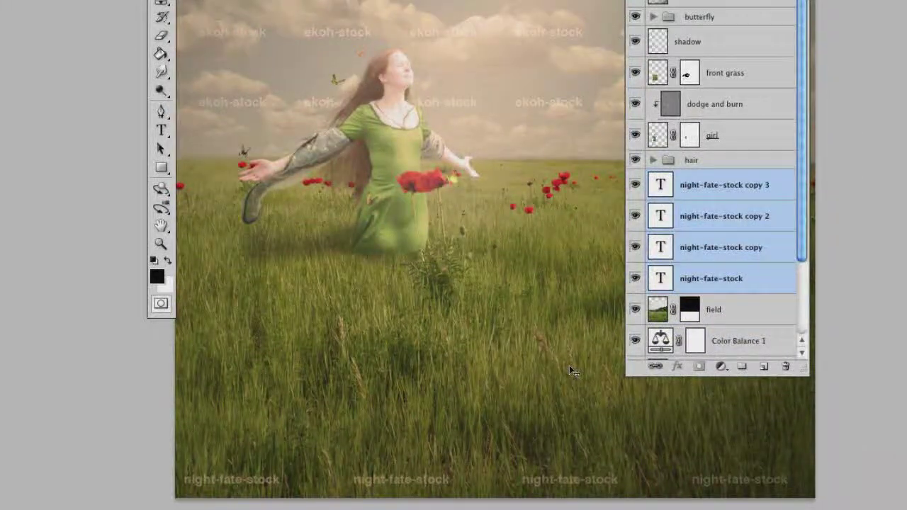
{"action": "key", "text": "ctrl+g"}
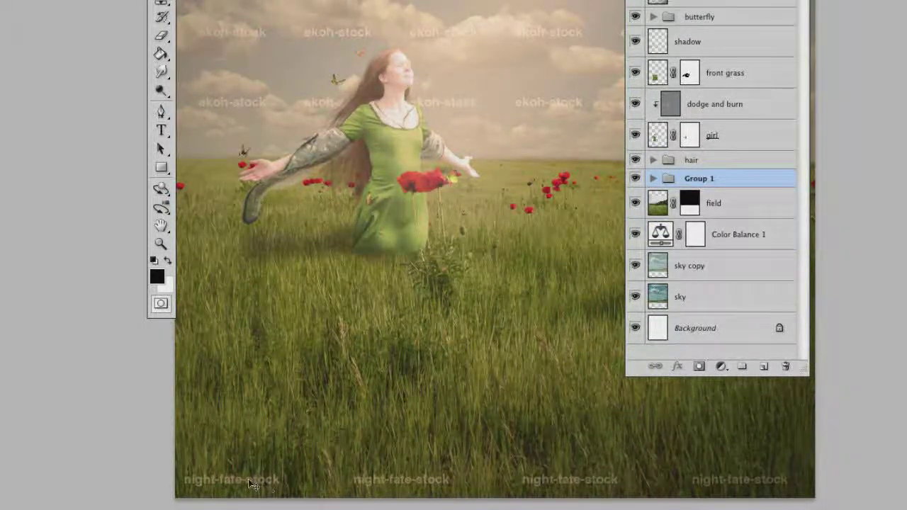
Duplicate the grouped "night-fate-stock" row up the grass into five evenly spaced rows and merge the row groups into one layer.
{"action": "left_click_drag", "start_coordinate": [252, 486], "coordinate": [248, 218]}
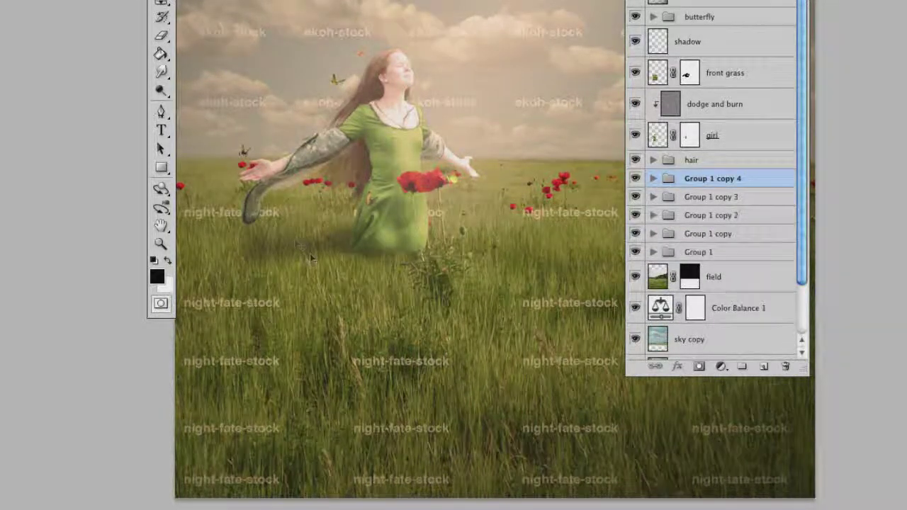
{"action": "left_click", "coordinate": [699, 256], "text": "shift"}
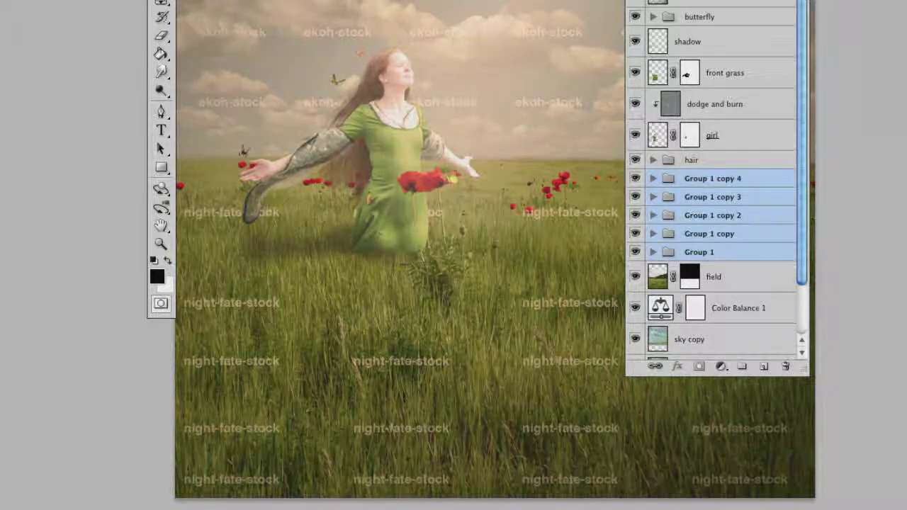
{"action": "left_click", "coordinate": [85, 15]}
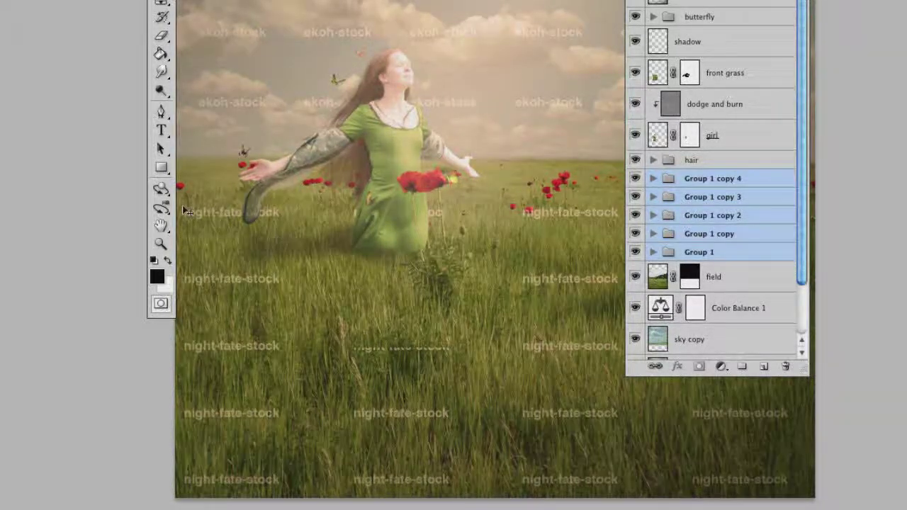
{"action": "left_click_drag", "start_coordinate": [200, 215], "coordinate": [203, 203]}
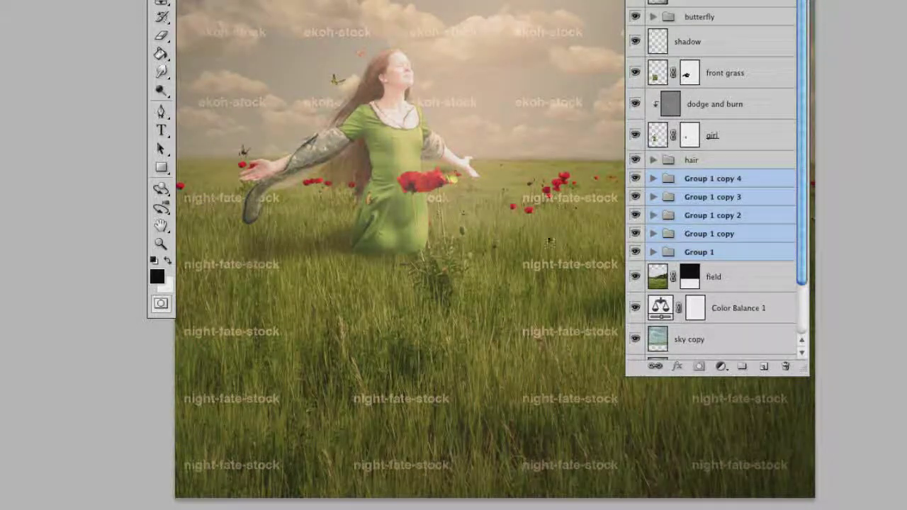
{"action": "right_click", "coordinate": [728, 234]}
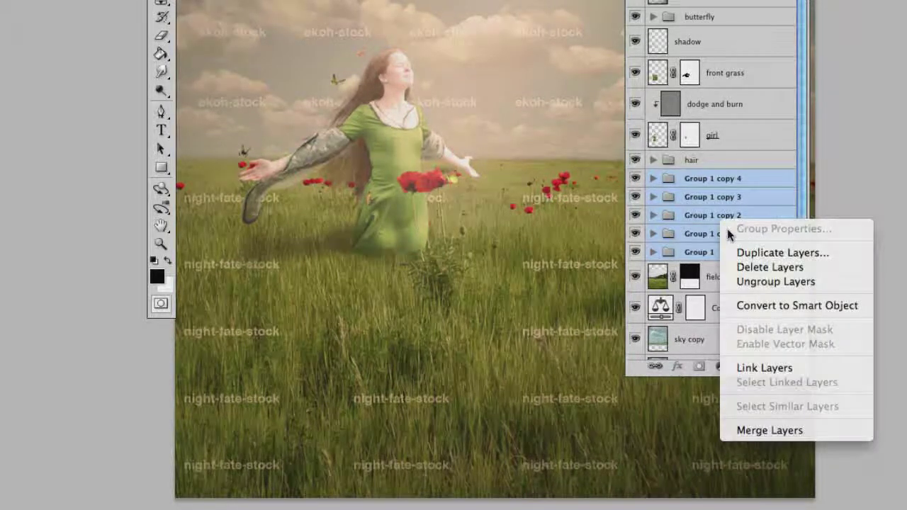
{"action": "left_click", "coordinate": [778, 431]}
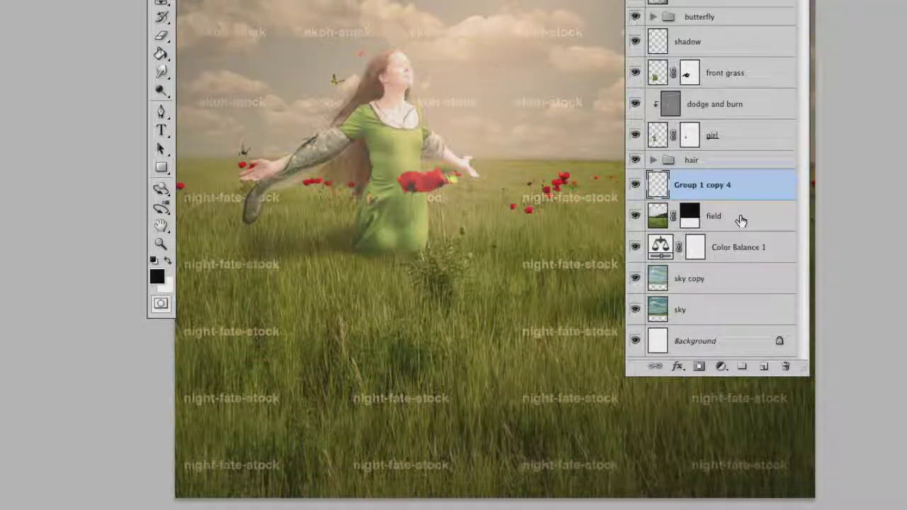
Duplicate the field layer and delete the layer mask from the copy.
{"action": "left_click", "coordinate": [744, 220]}
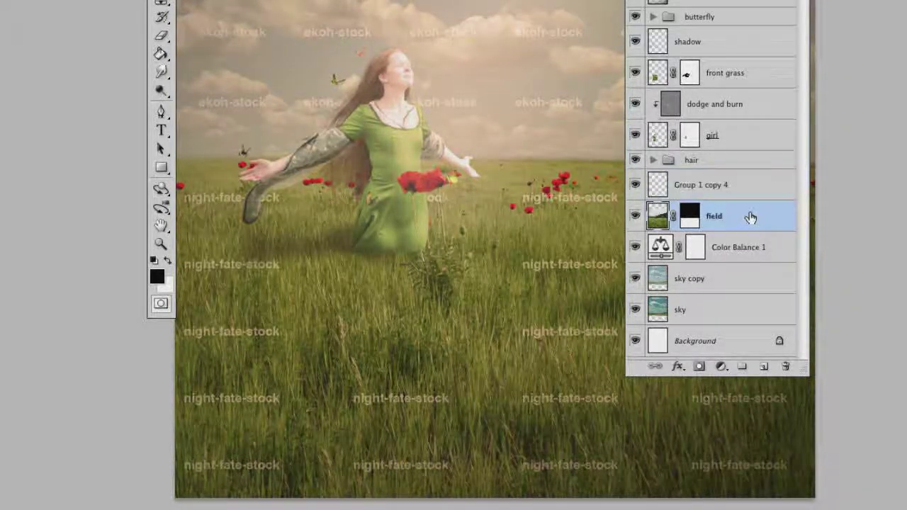
{"action": "left_click_drag", "start_coordinate": [750, 218], "coordinate": [763, 366]}
{"action": "right_click", "coordinate": [687, 211]}
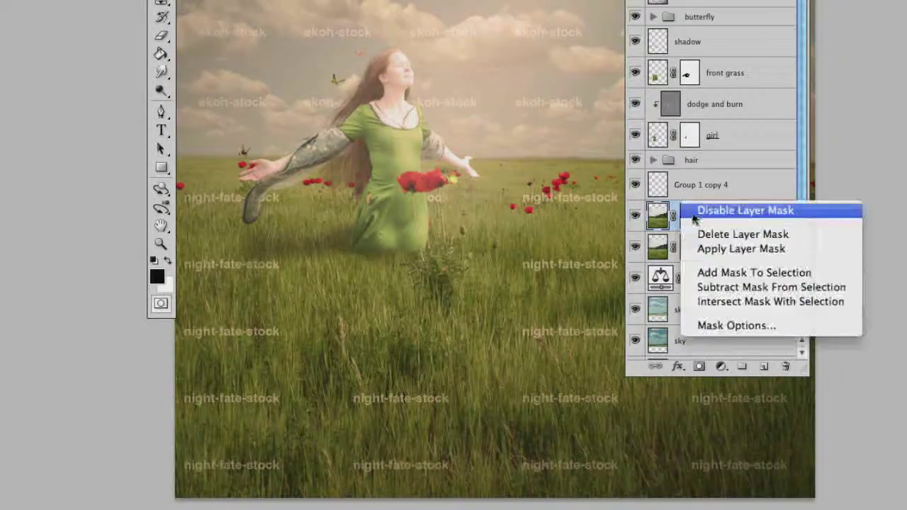
{"action": "left_click", "coordinate": [702, 236]}
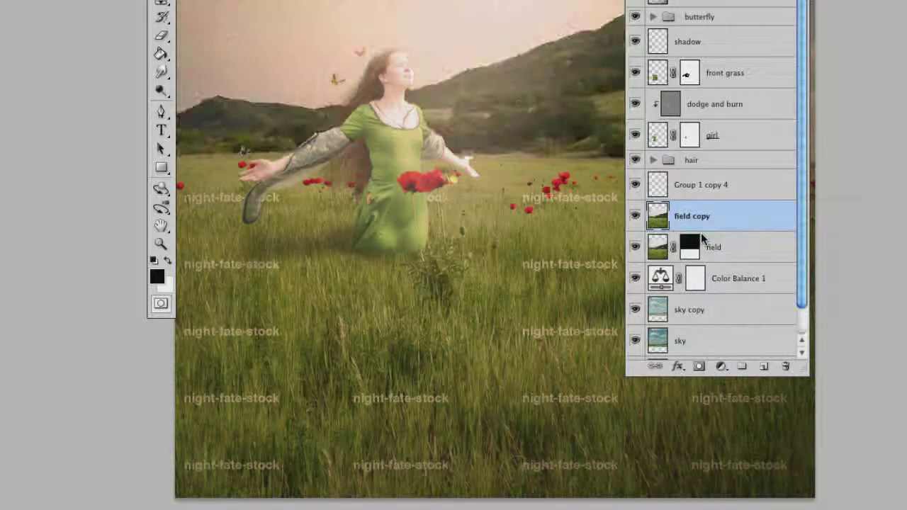
Merge the unmasked field copy with the "night-fate-stock" text layer and move the original field's mask onto the merged layer.
{"action": "left_click", "coordinate": [711, 187], "text": "shift"}
{"action": "right_click", "coordinate": [708, 186]}
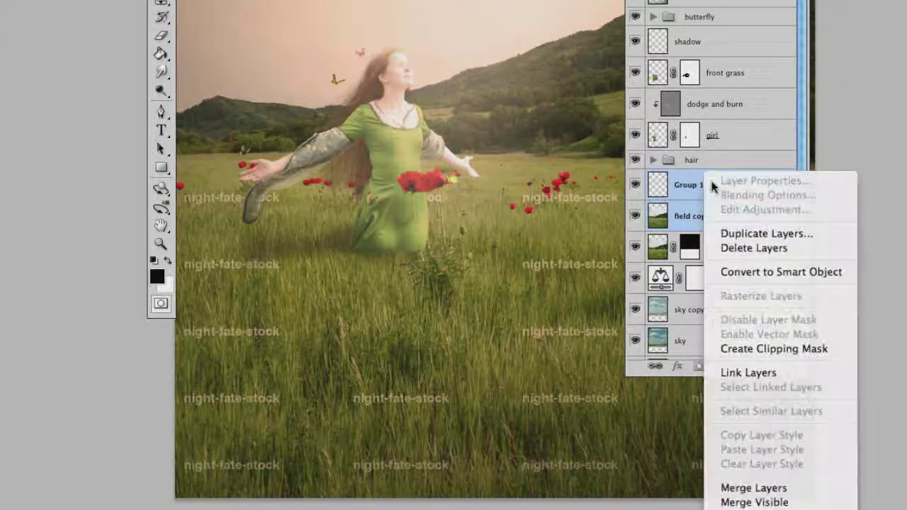
{"action": "left_click", "coordinate": [746, 487]}
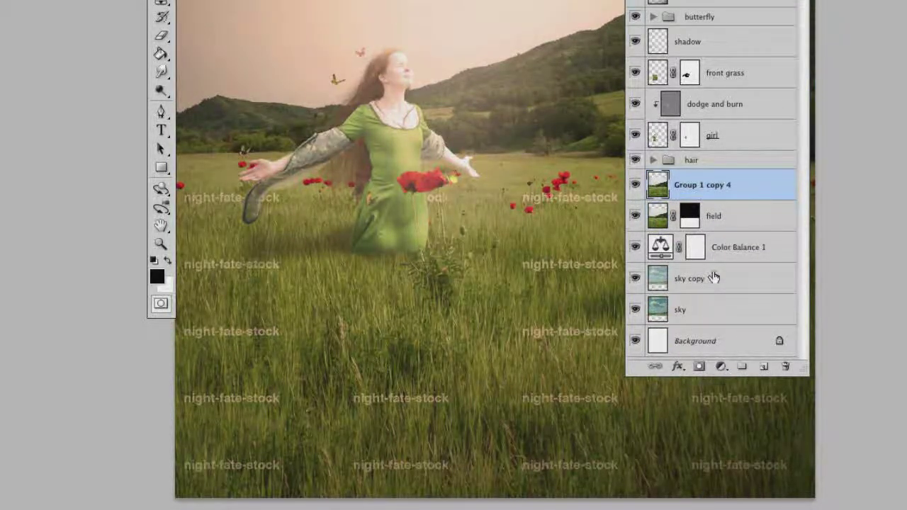
{"action": "left_click", "coordinate": [690, 216]}
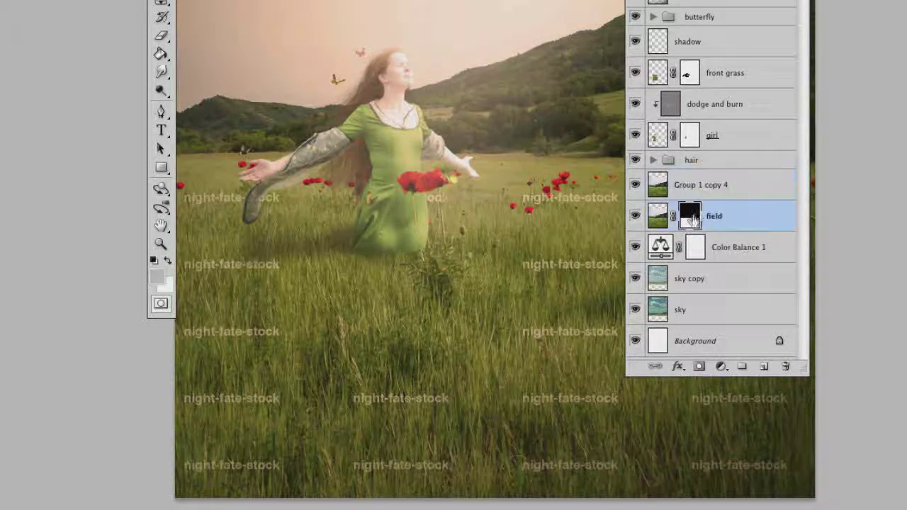
{"action": "left_click_drag", "start_coordinate": [690, 221], "coordinate": [691, 183]}
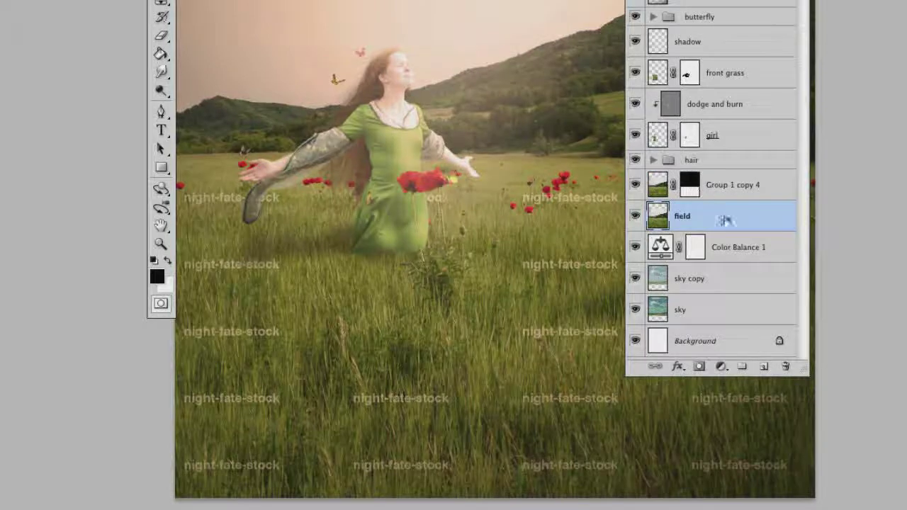
Rename the merged field and text layer "field" and delete the old unmasked field layer.
{"action": "left_click", "coordinate": [738, 184]}
{"action": "double_click", "coordinate": [737, 186]}
{"action": "type", "text": "field"}
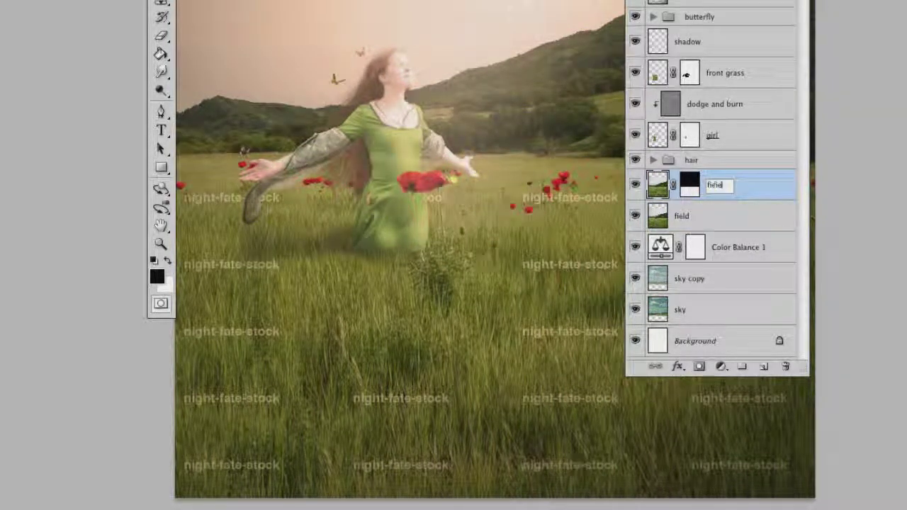
{"action": "left_click_drag", "start_coordinate": [731, 225], "coordinate": [786, 366]}
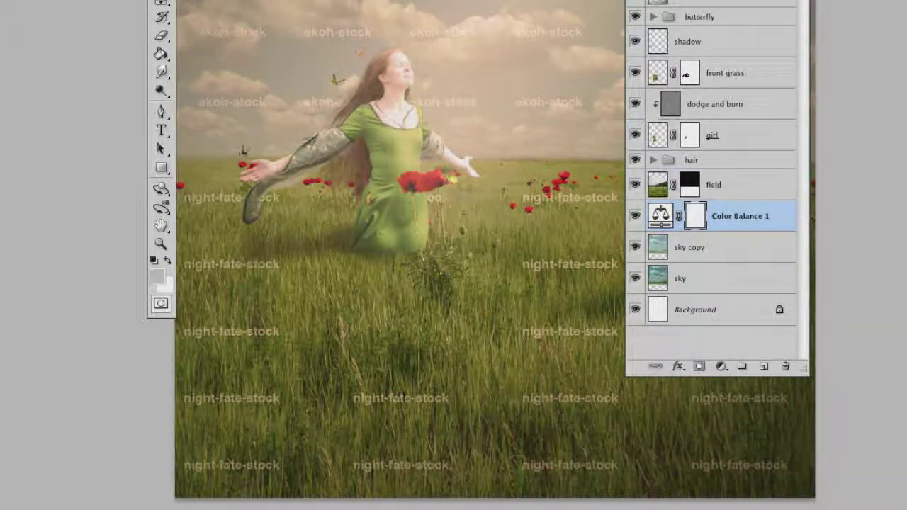
Save the composite with its sky and field text overlays.
{"action": "key", "text": "F7"}
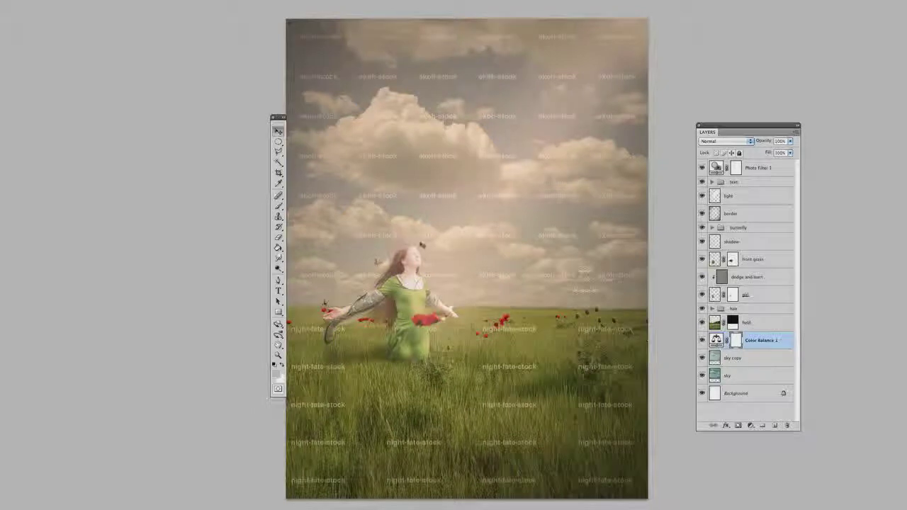
{"action": "left_click", "coordinate": [29, 2]}
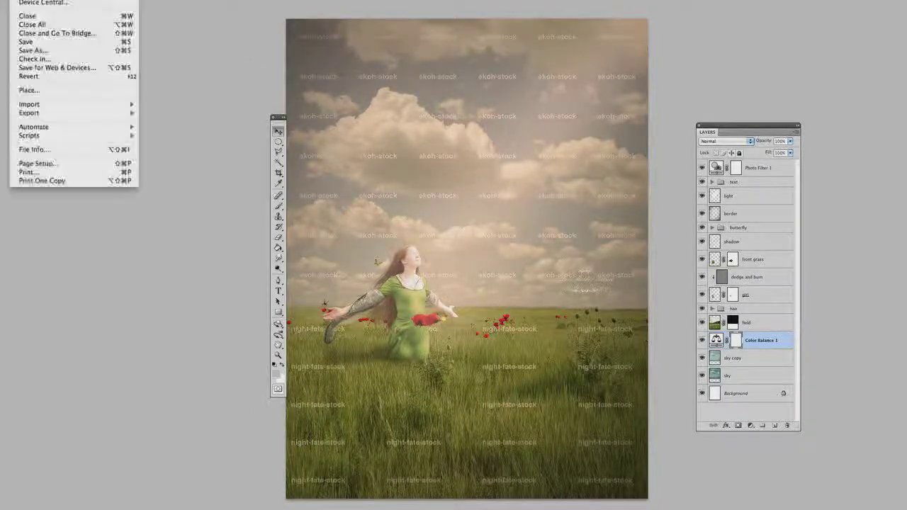
{"action": "left_click", "coordinate": [30, 45]}
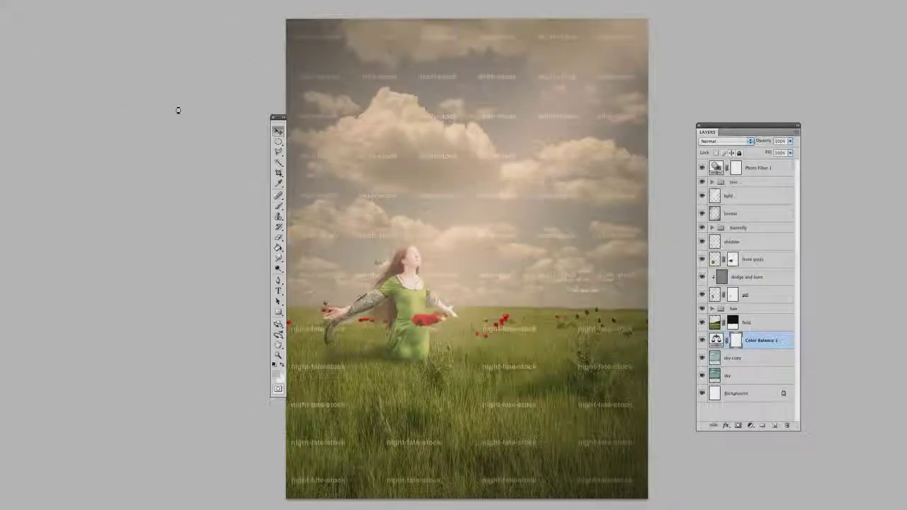